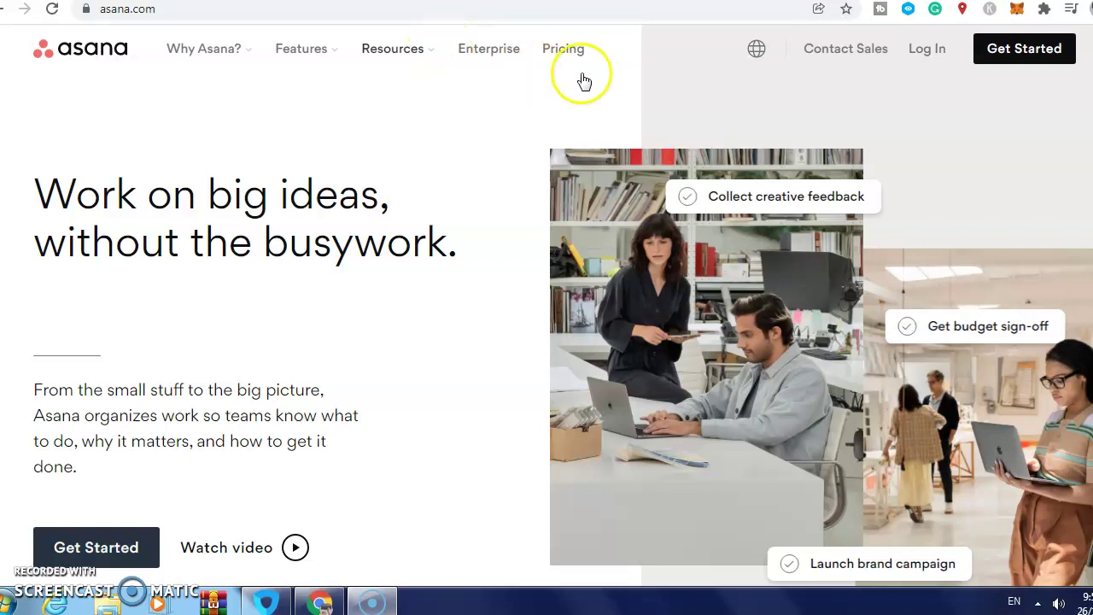
Start creating an Asana account by submitting the user's e-mail address on the sign-up page
click(1006, 55)
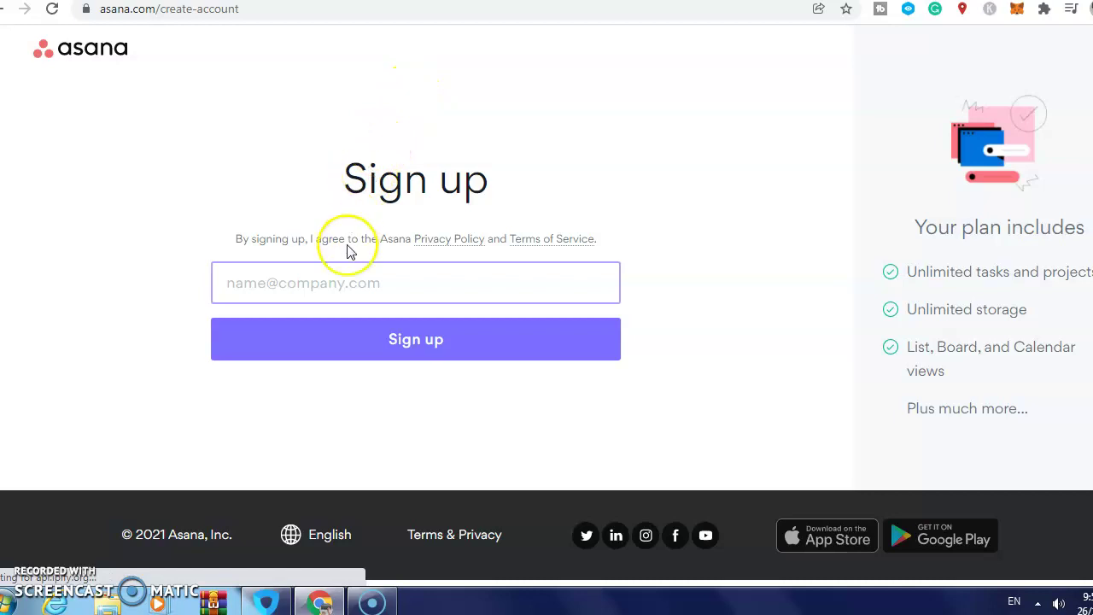
click(352, 283)
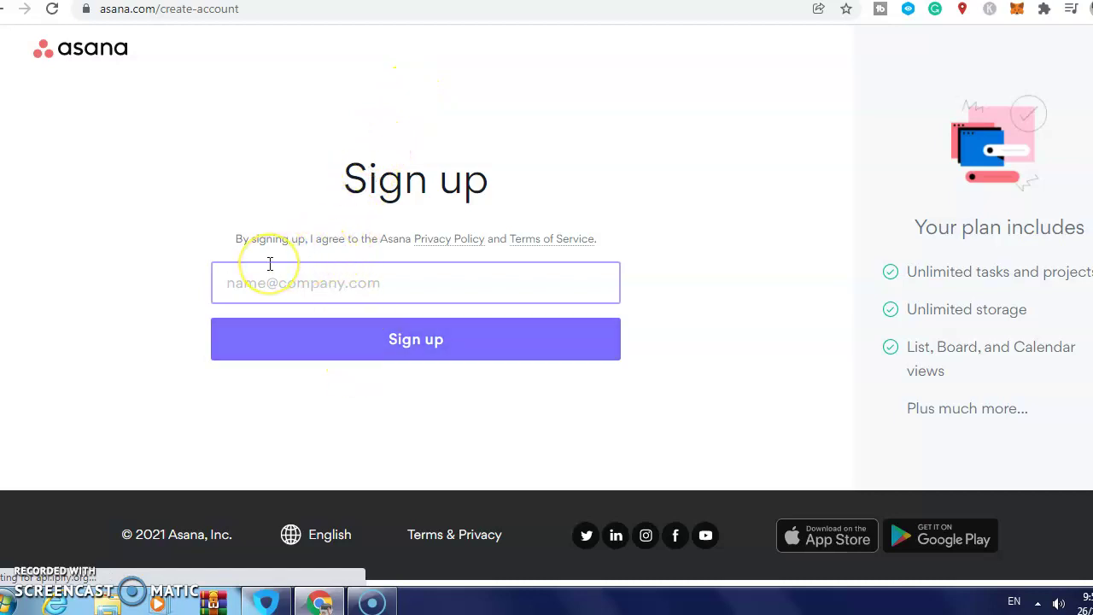
click(363, 284)
text(m)
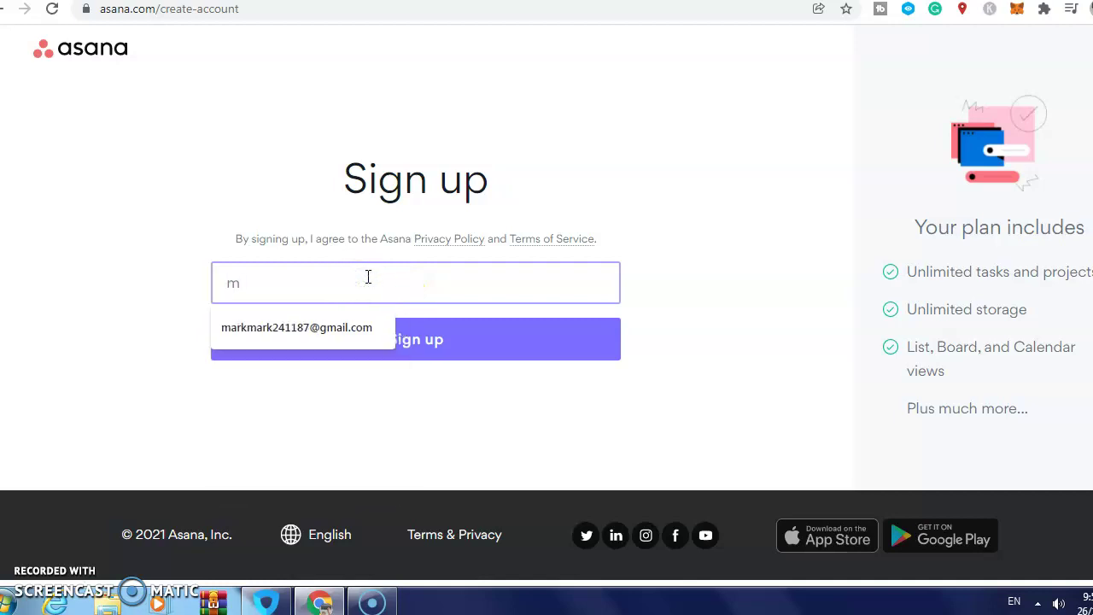
click(342, 326)
click(427, 346)
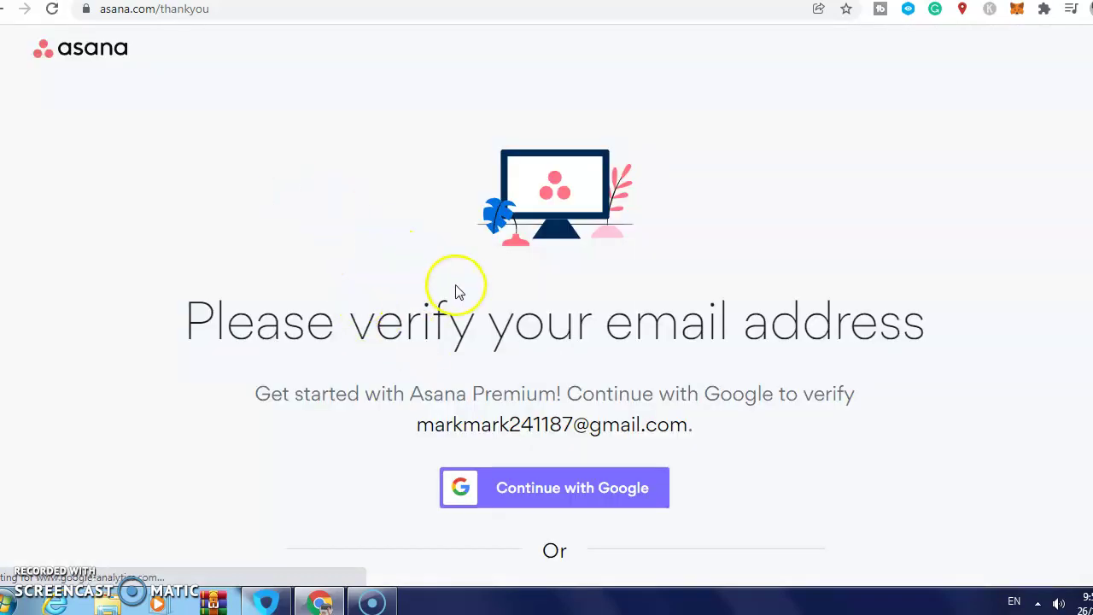
Switch to Gmail and verify the e-mail address from the "Complete your Asana sign up" message
scroll(456, 291, down, 1)
scroll(456, 292, down, 2)
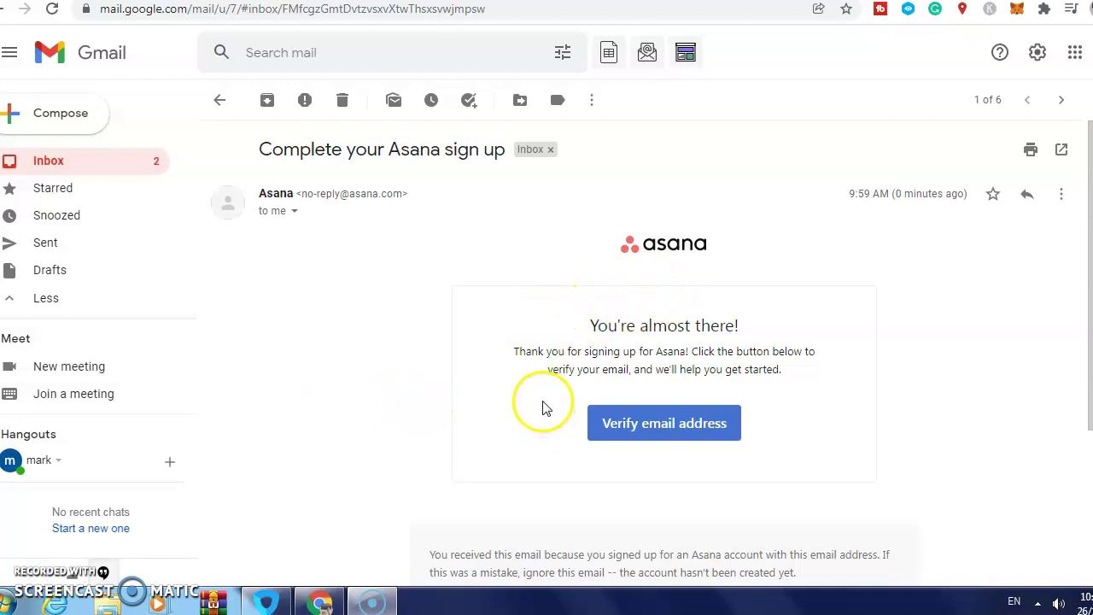
click(675, 427)
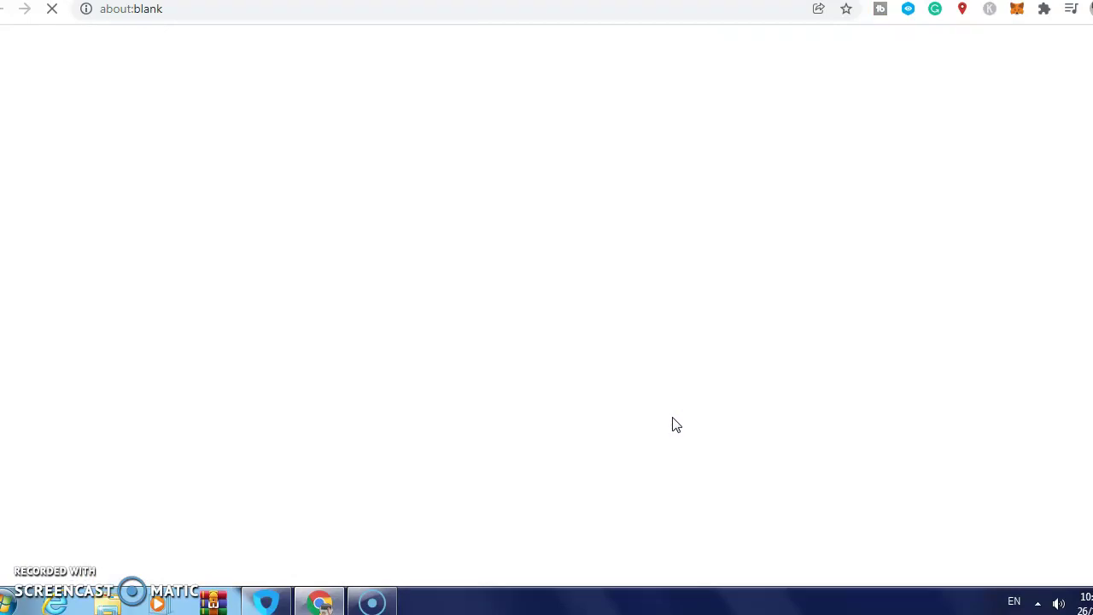
click(291, 224)
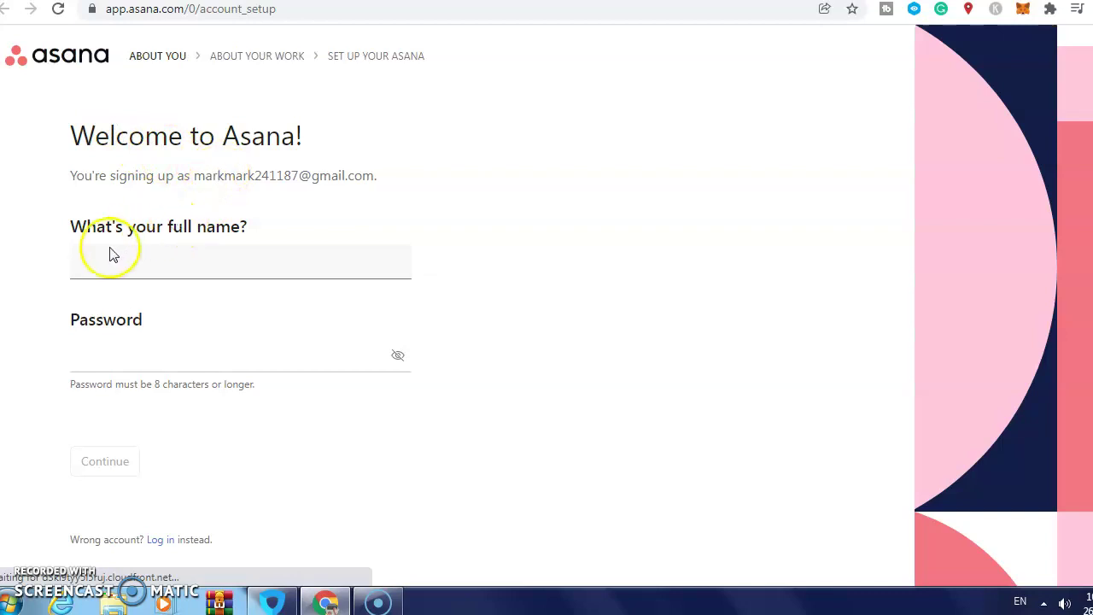
Enter the full name and the account password in the welcome form and continue
click(159, 268)
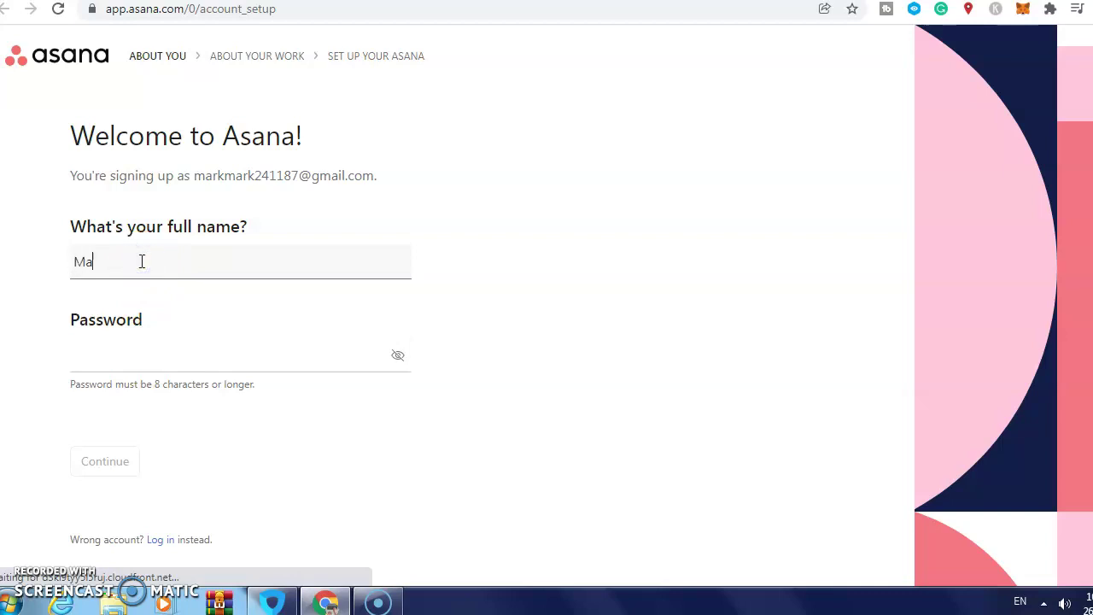
click(140, 356)
click(138, 353)
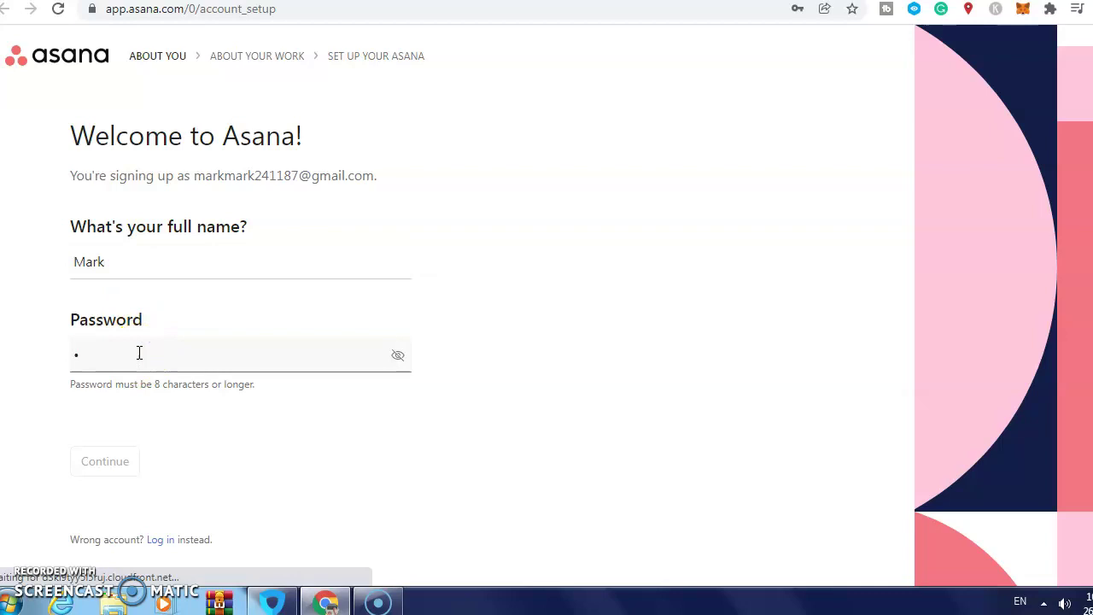
text(••••••••)
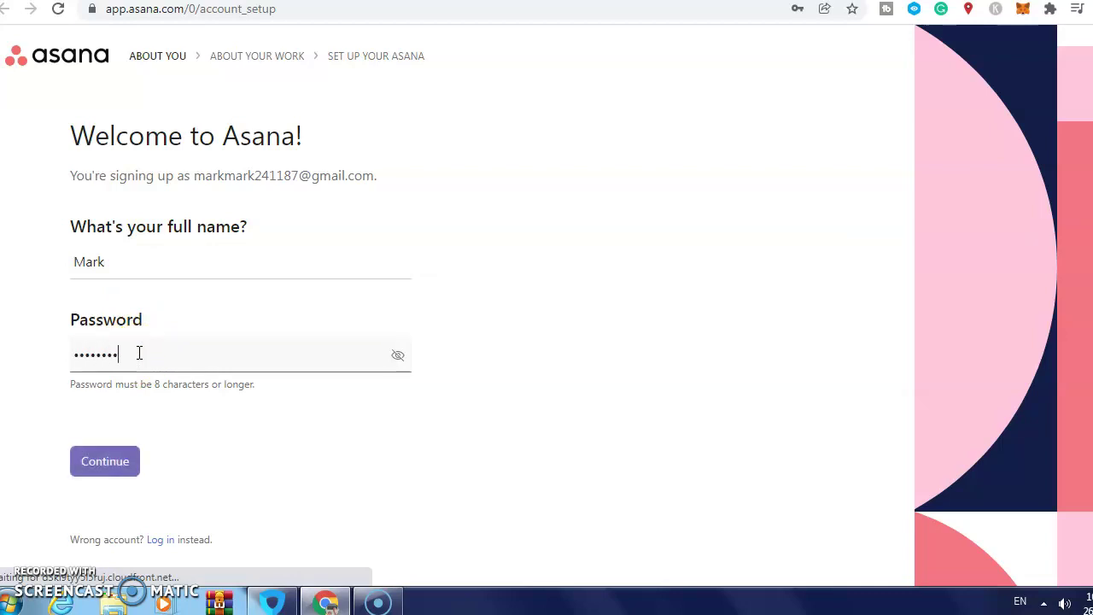
click(105, 461)
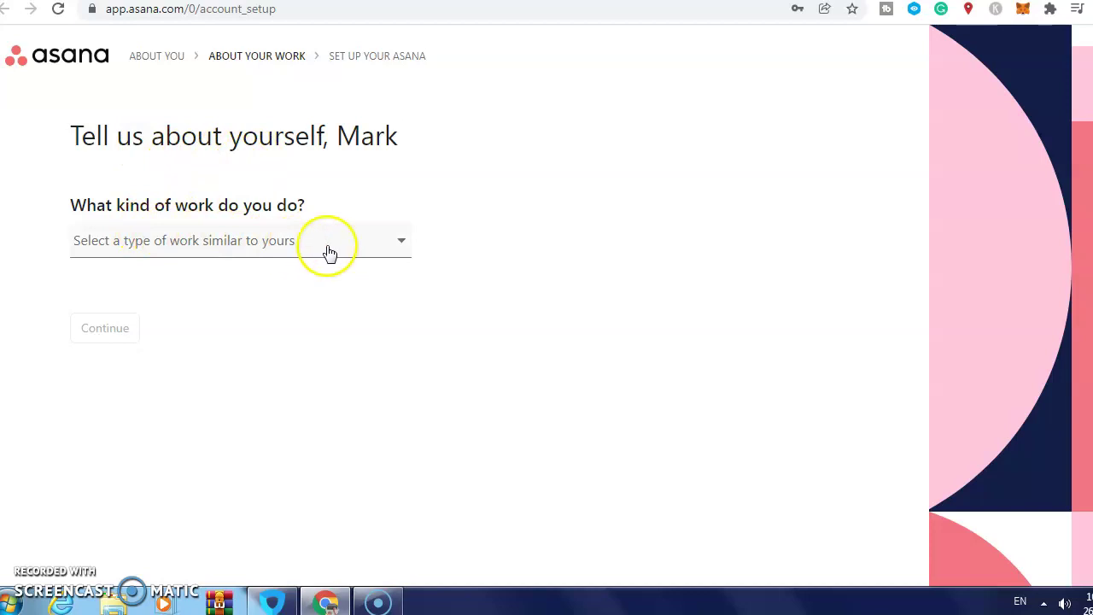
Choose Marketing as the kind of work and Project and process management as the main objective
click(402, 245)
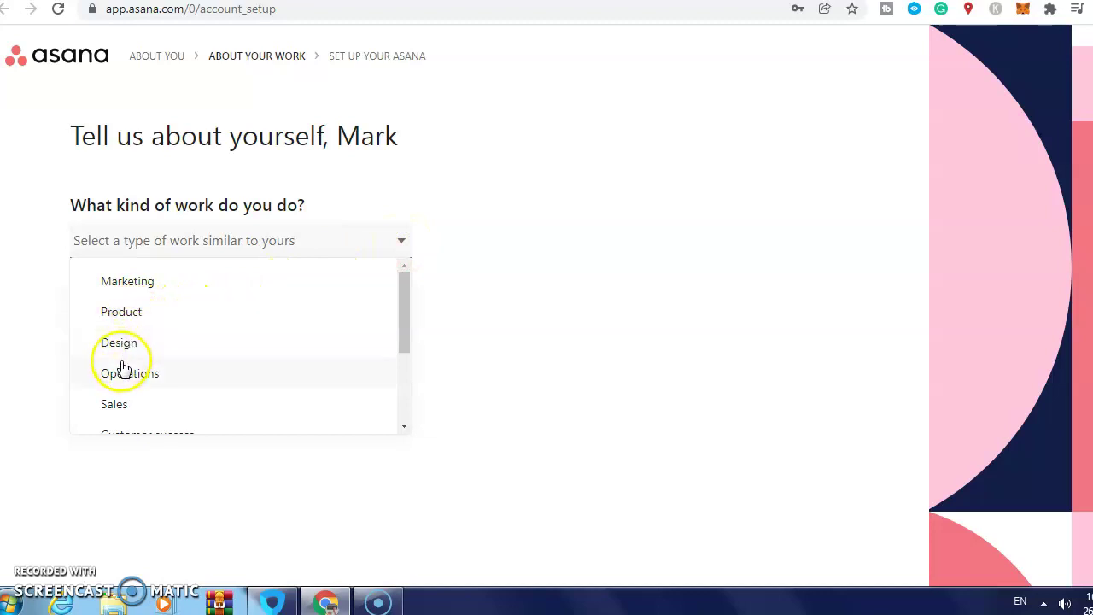
click(127, 282)
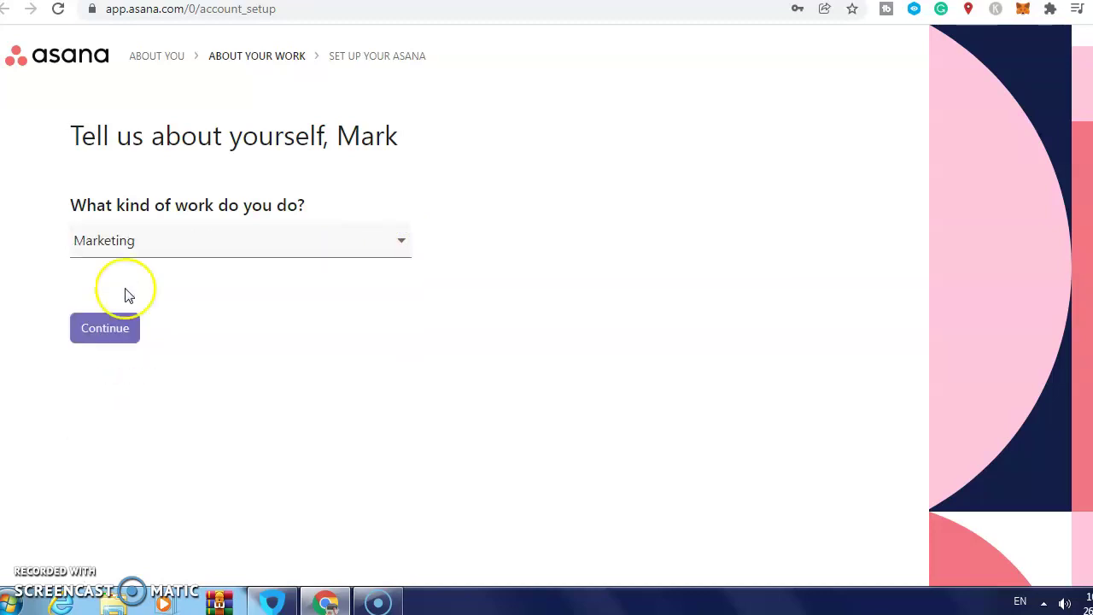
click(104, 335)
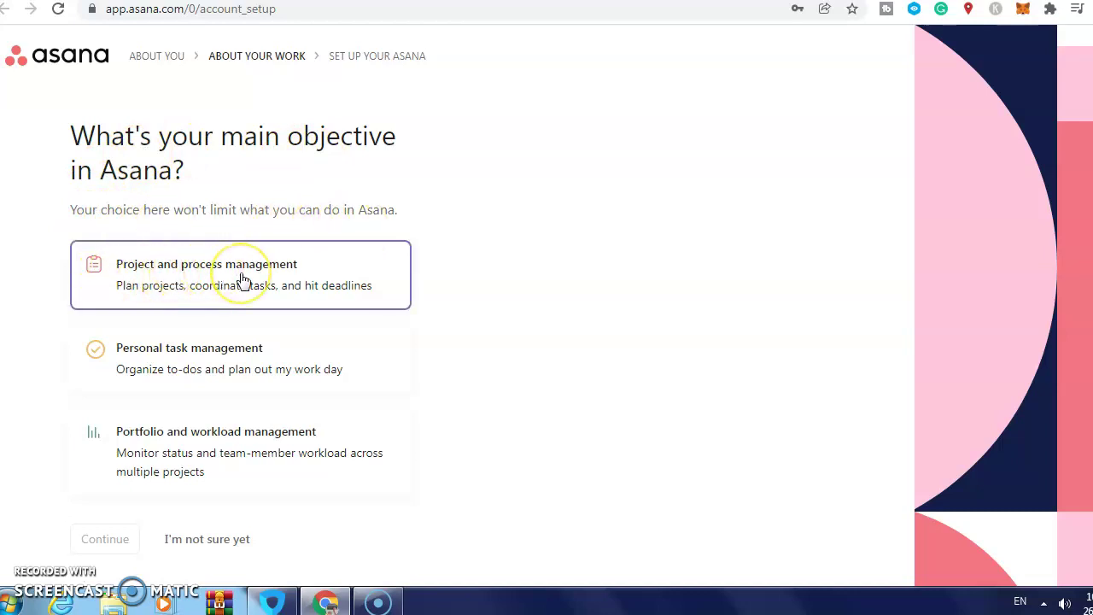
click(190, 357)
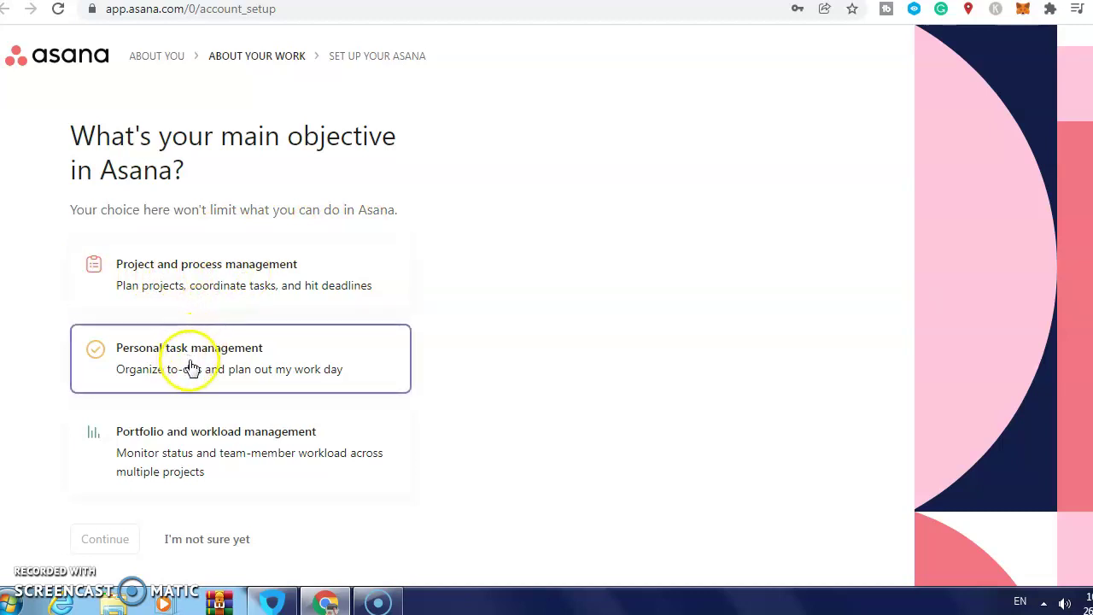
click(190, 270)
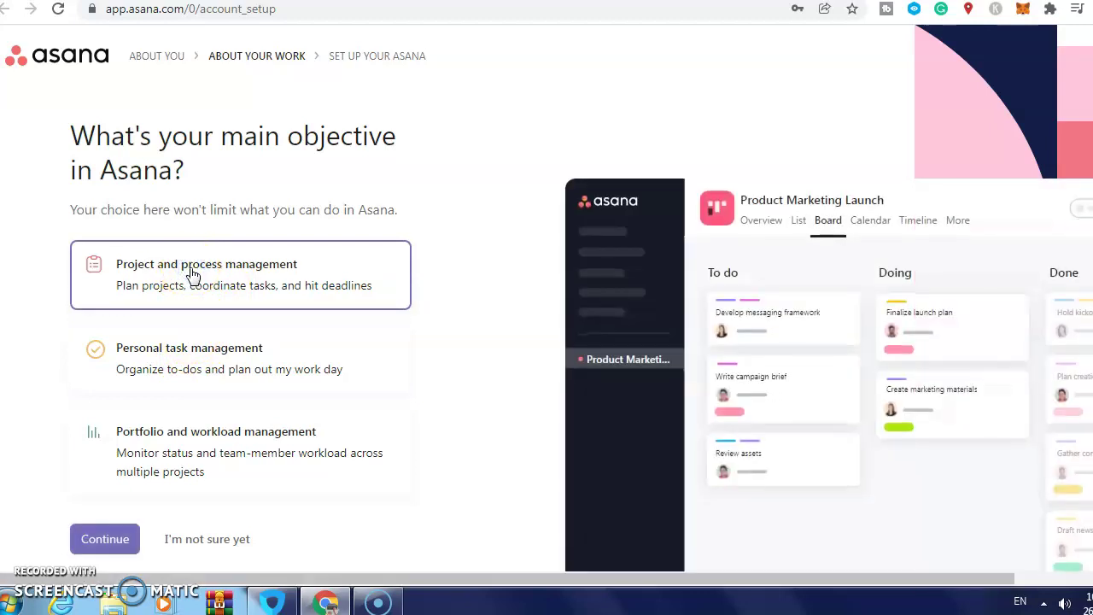
click(108, 537)
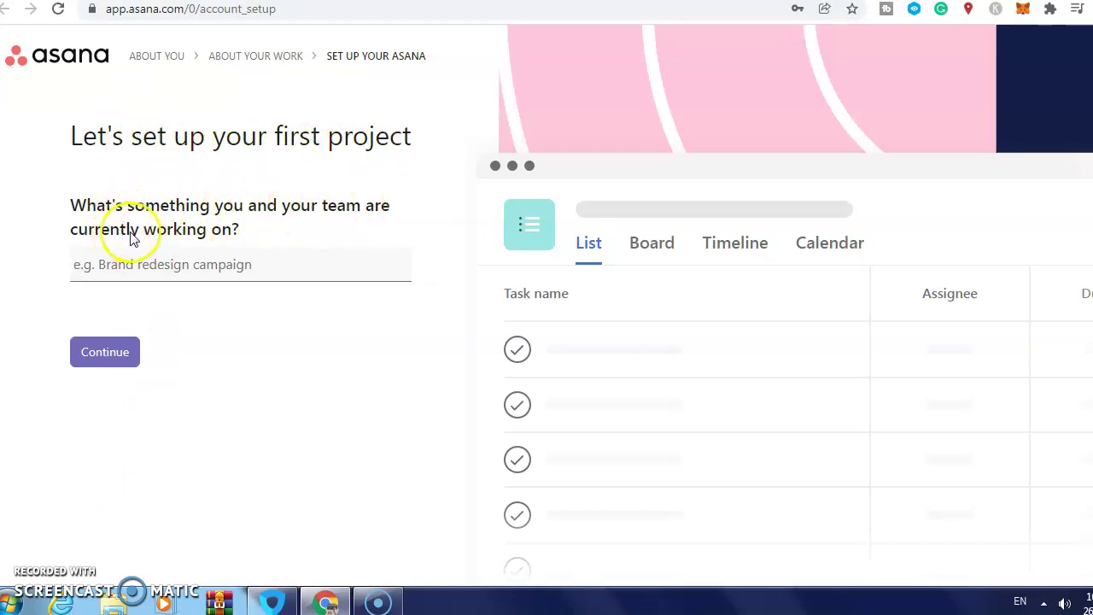
Set up the first project with the suggested Brand redesign campaign name, example tasks, and To do, Doing and Done sections
click(144, 271)
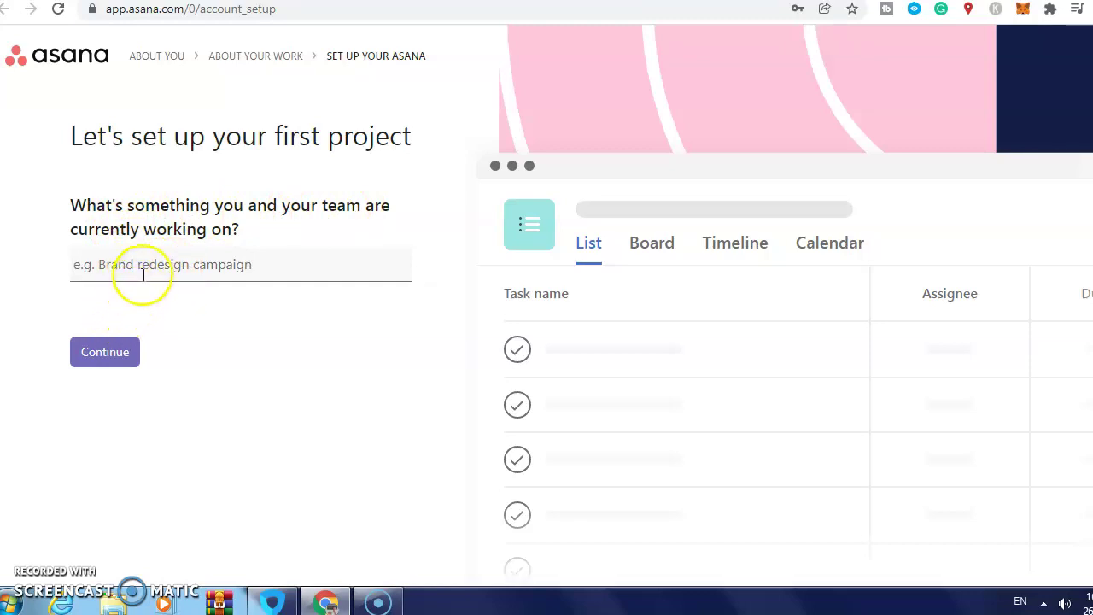
click(118, 359)
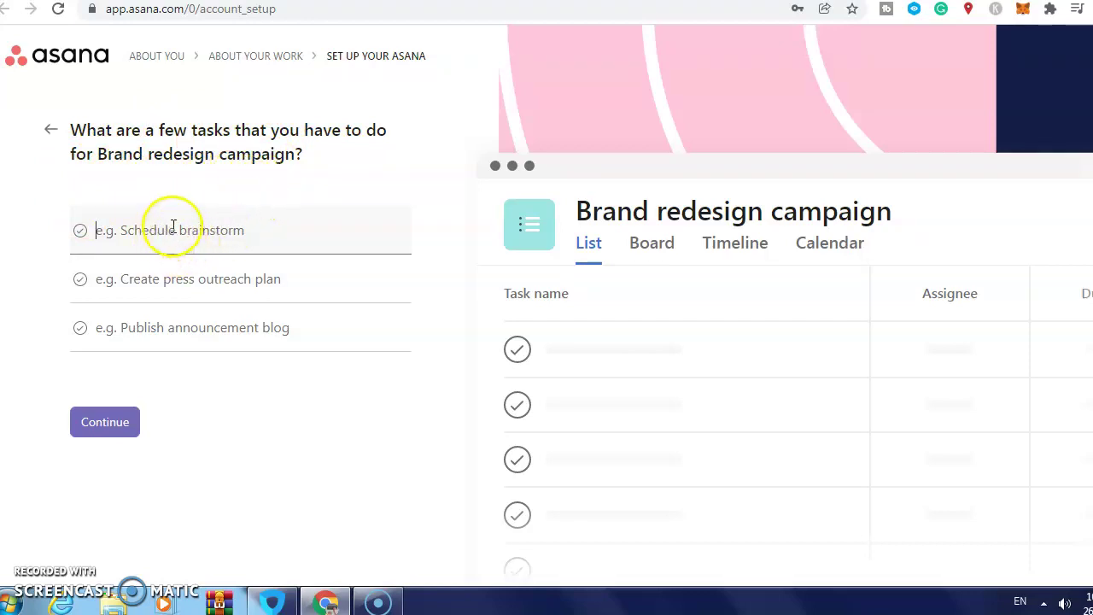
click(102, 422)
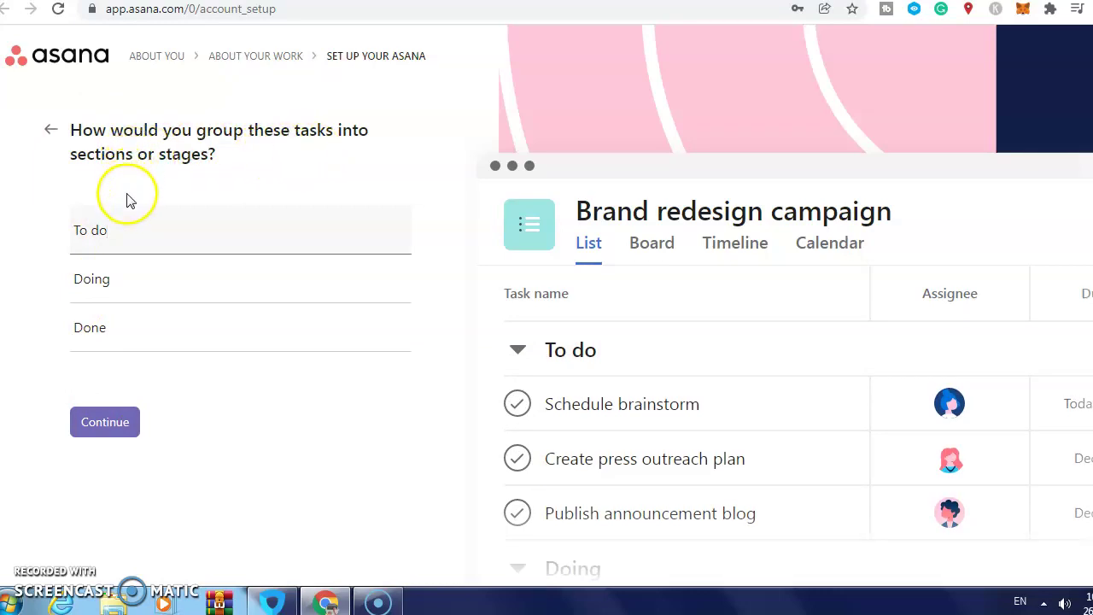
click(120, 237)
click(105, 422)
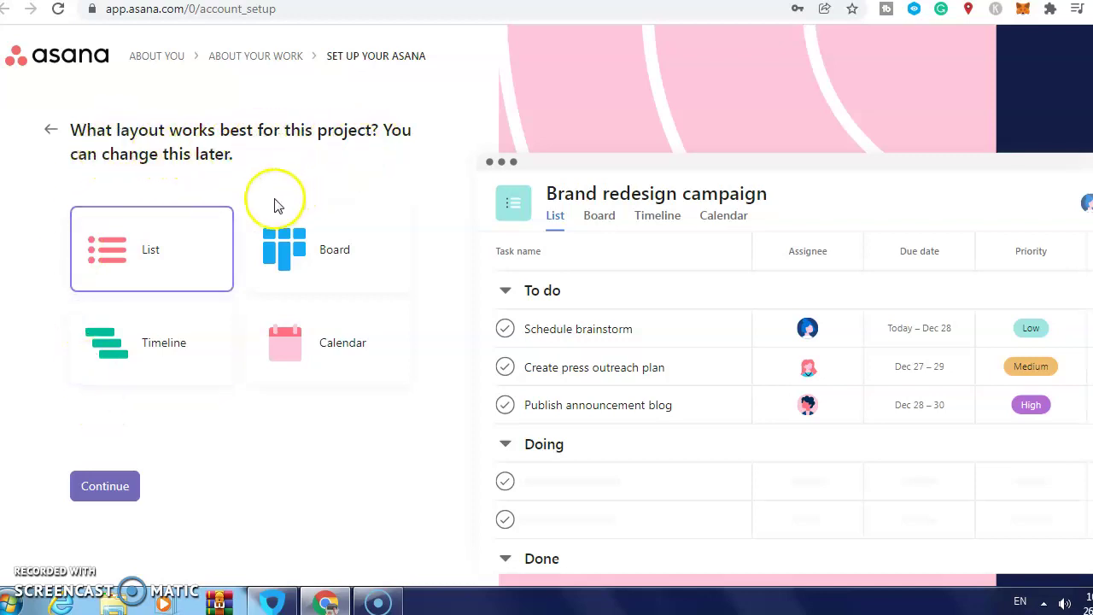
Preview the Board, Timeline and Calendar layouts, and continue with the List layout for the project
click(291, 263)
click(132, 343)
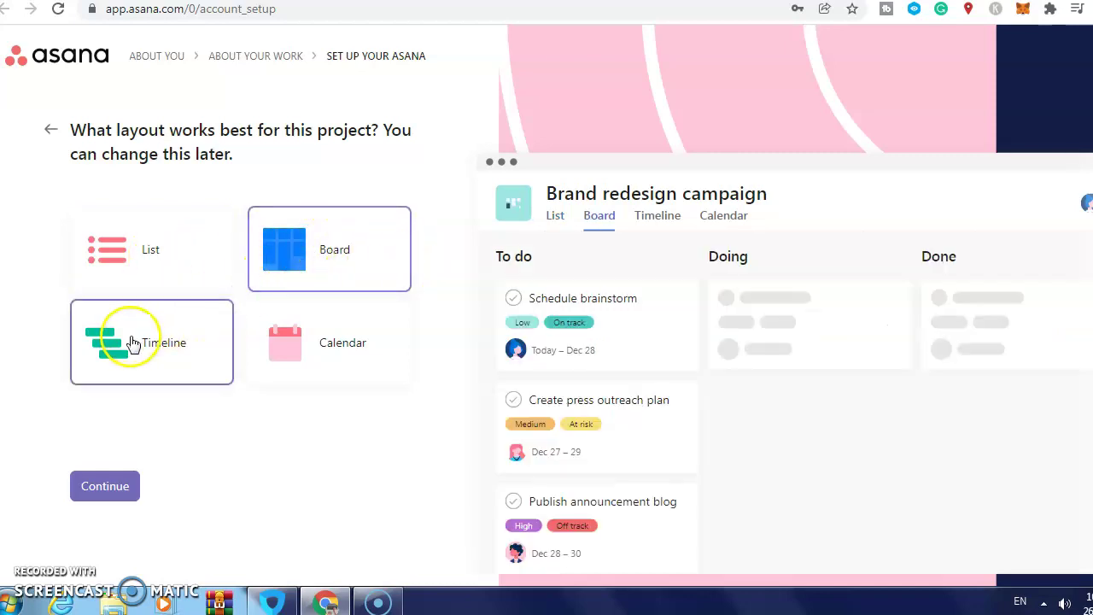
click(331, 354)
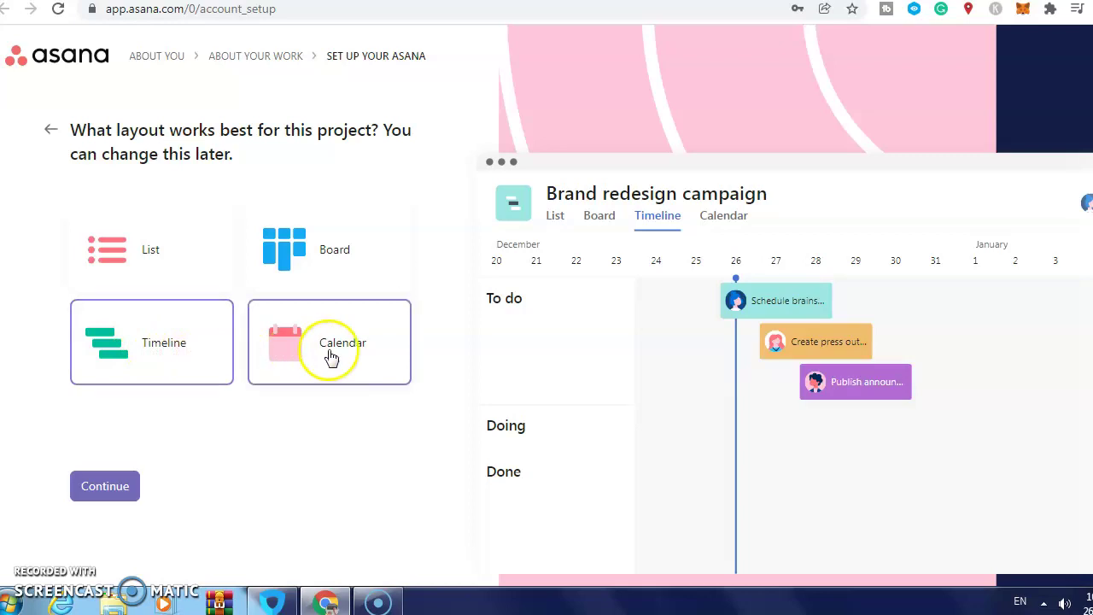
click(136, 250)
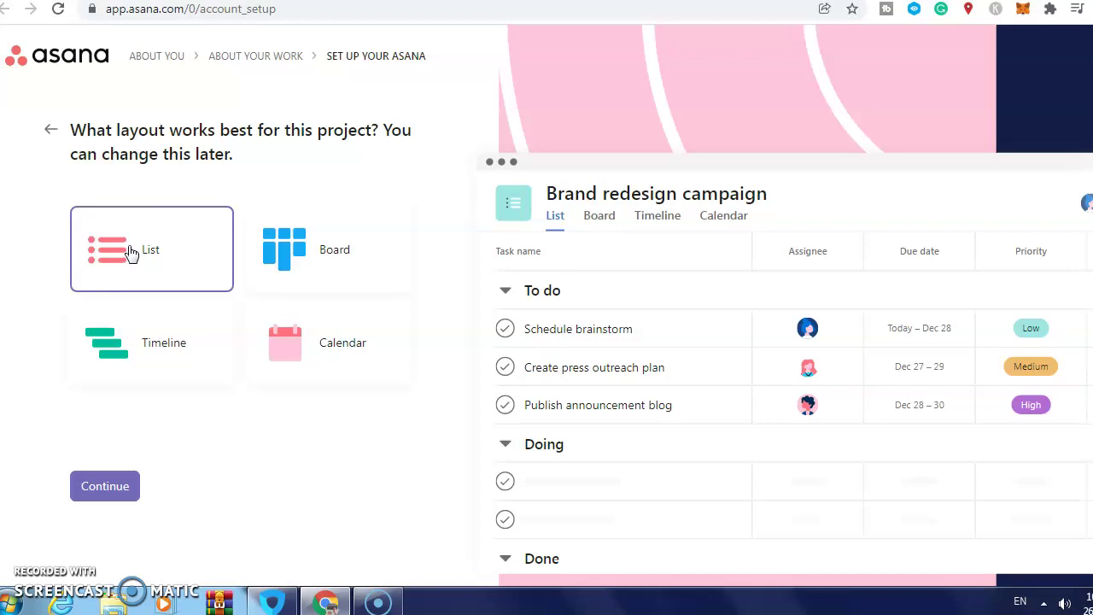
click(104, 486)
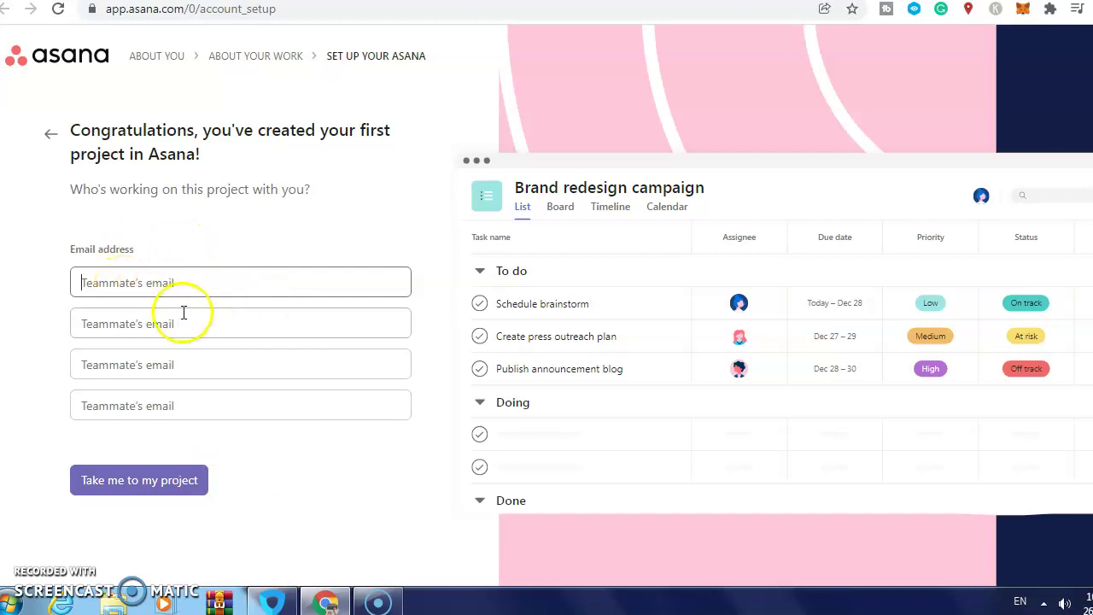
Go to the new project without inviting teammates, and dismiss the save-password and 30-day trial pop-ups
click(135, 482)
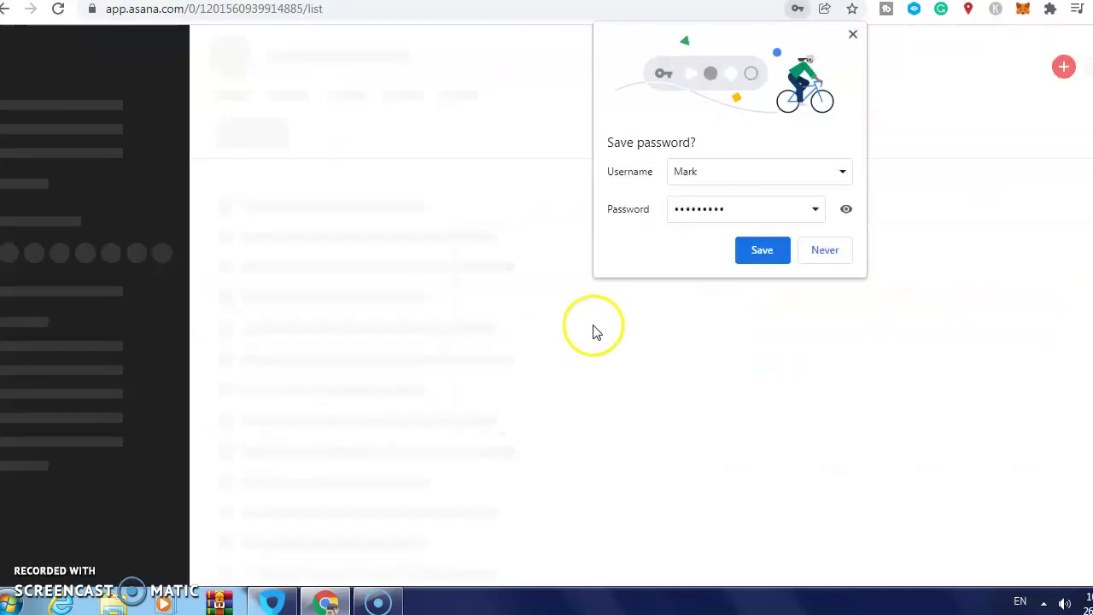
click(853, 34)
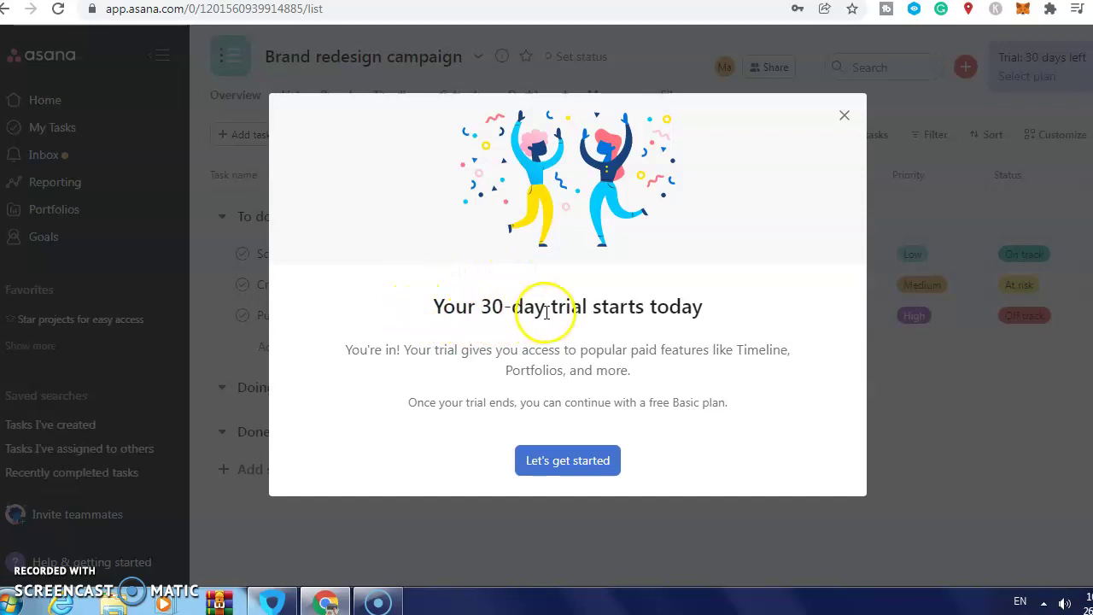
click(843, 117)
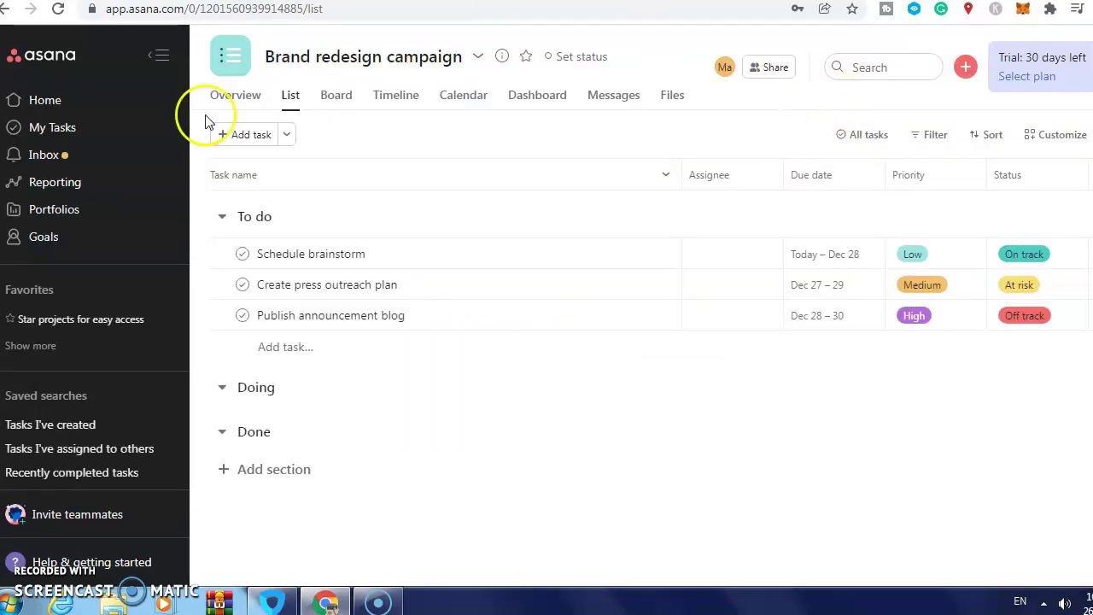